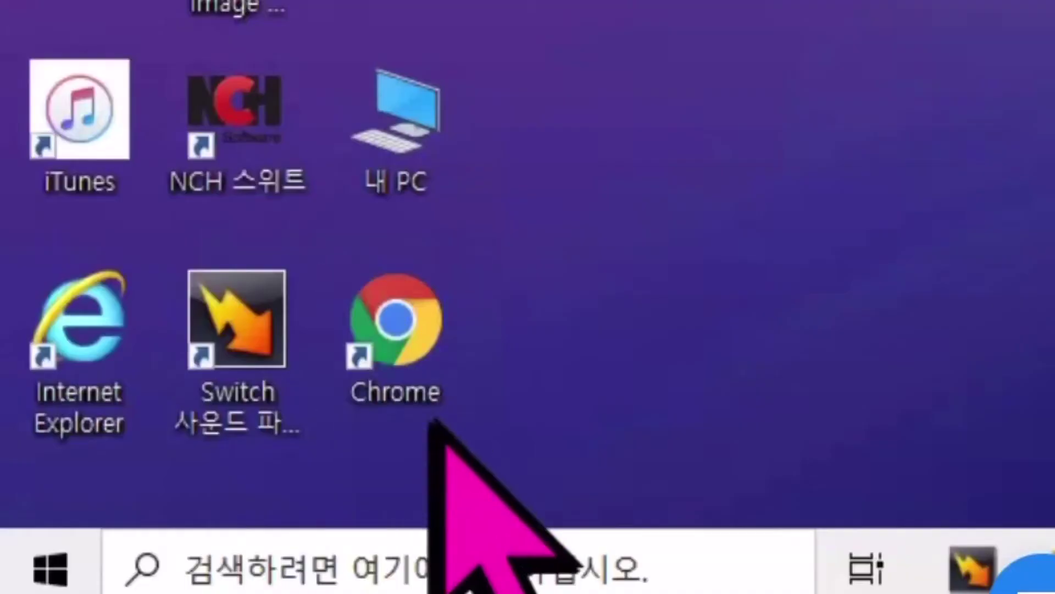
Launch Chrome from the desktop icon and open its main menu at 도구 더보기.
left_click(428, 330)
double_click(428, 330)
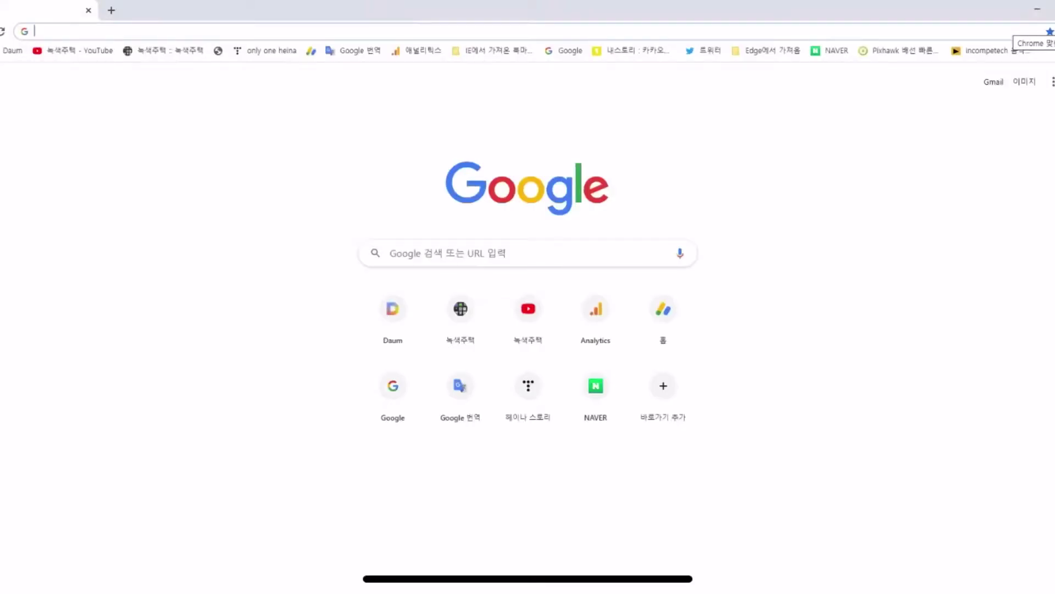
key("alt+f")
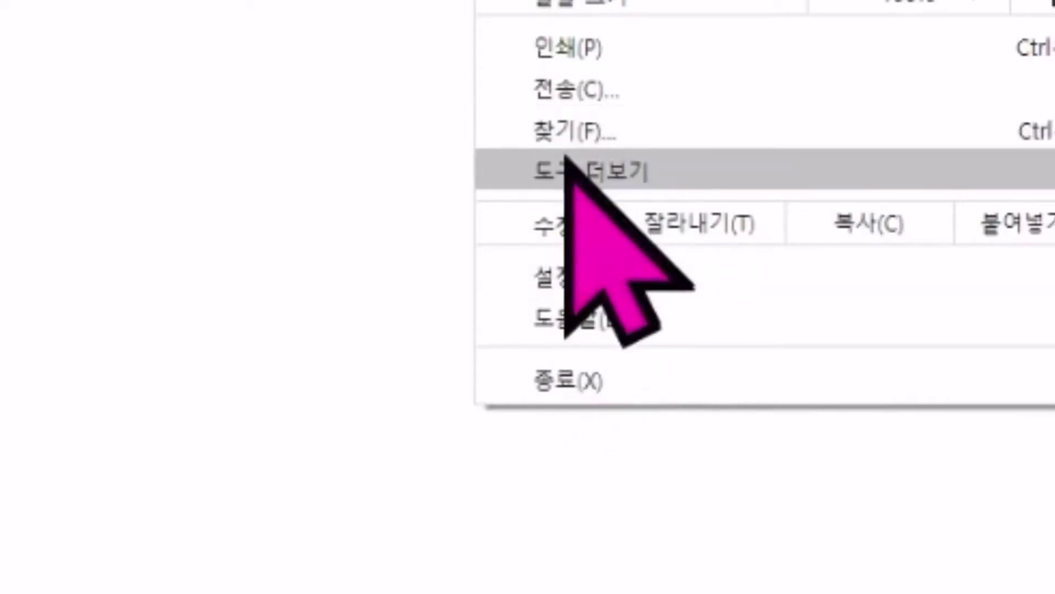
mouse_move(565, 177)
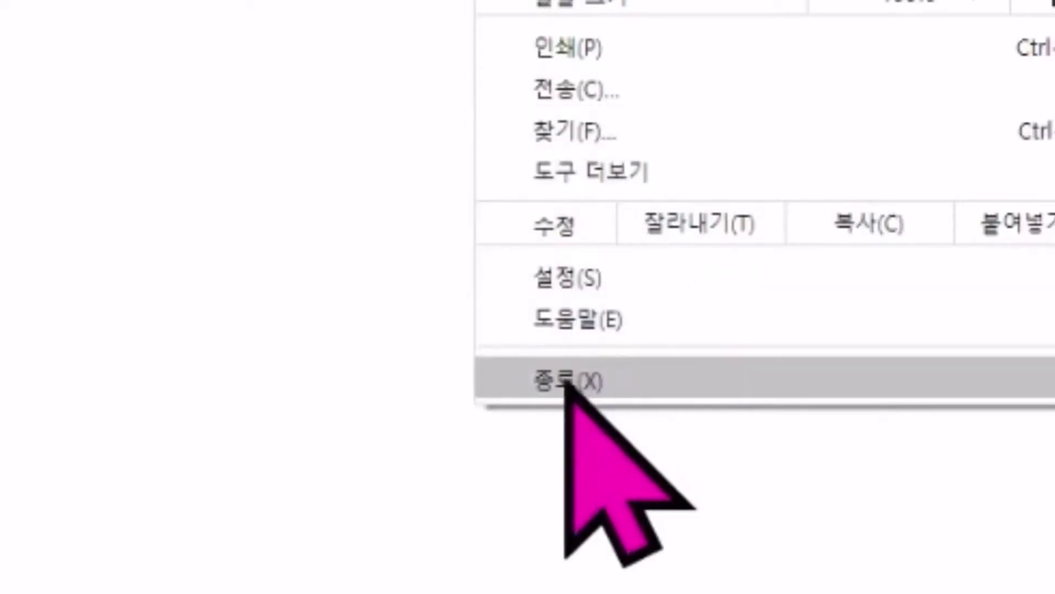
Go from Chrome Settings to the Extensions page and reveal the Chrome 웹 스토어 link.
left_click(569, 288)
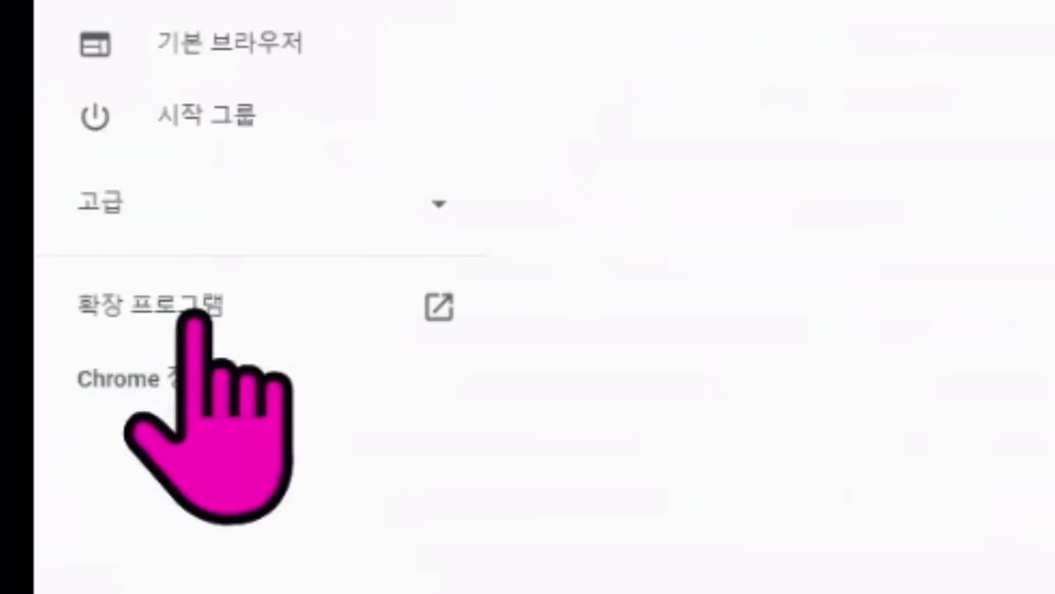
left_click(194, 317)
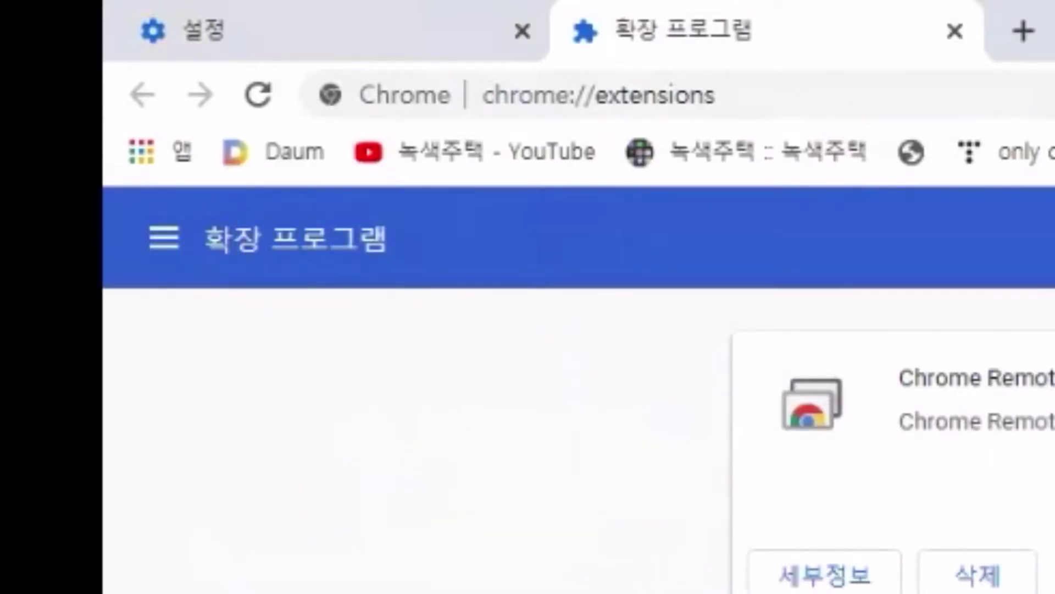
left_click(164, 237)
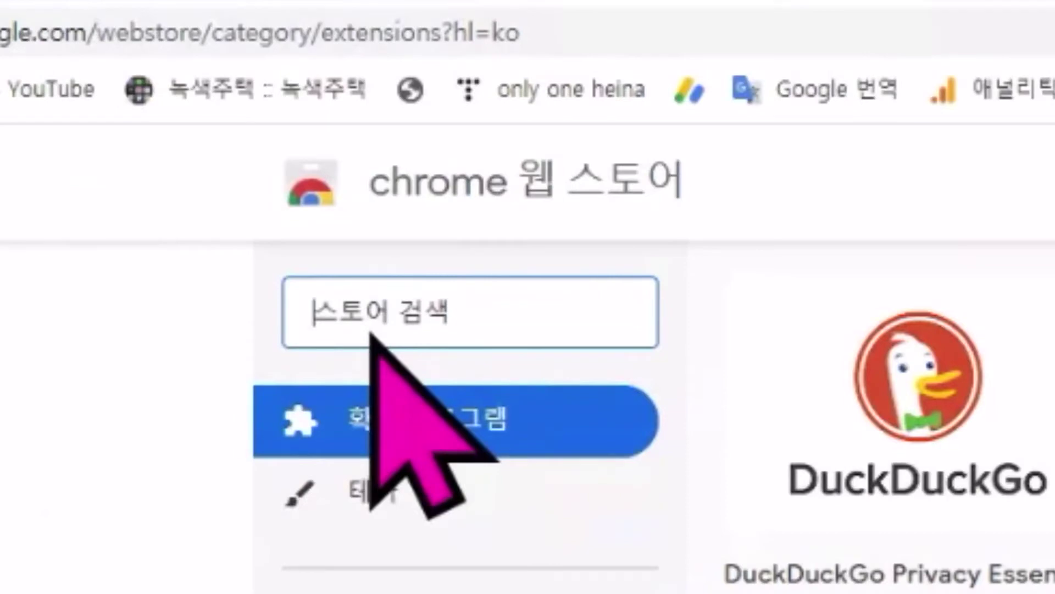
Search the Web Store for 'lly extension' to find Language Learning with Youtube BETA.
left_click(482, 307)
type("ll")
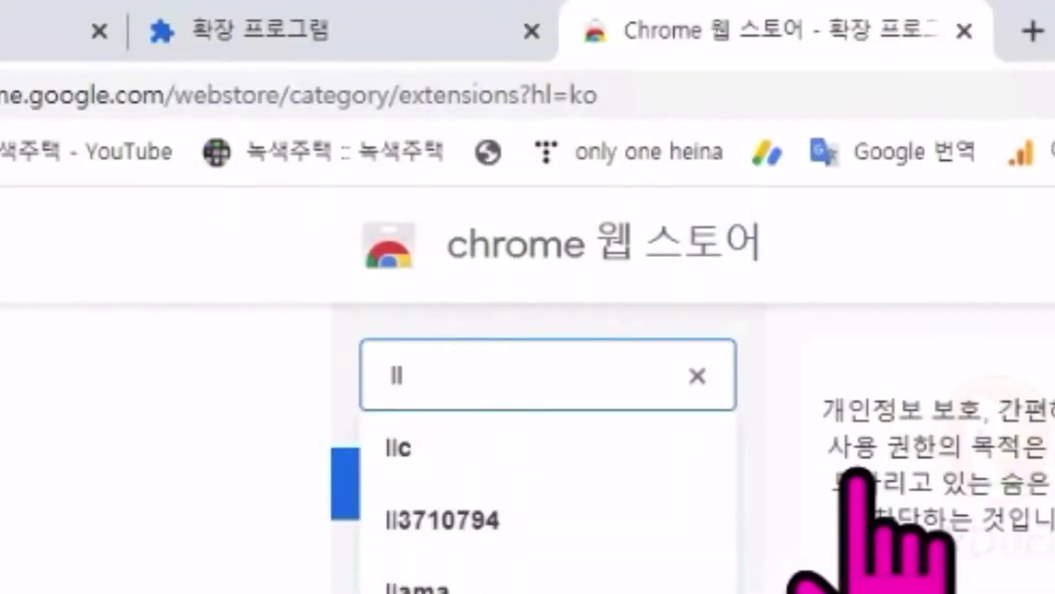
type("y")
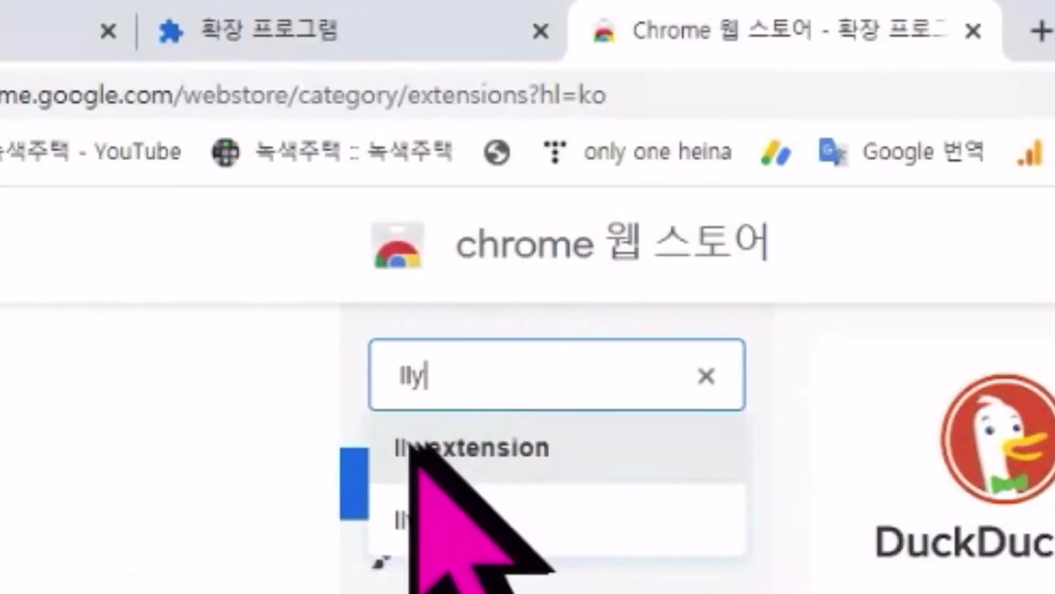
left_click(505, 459)
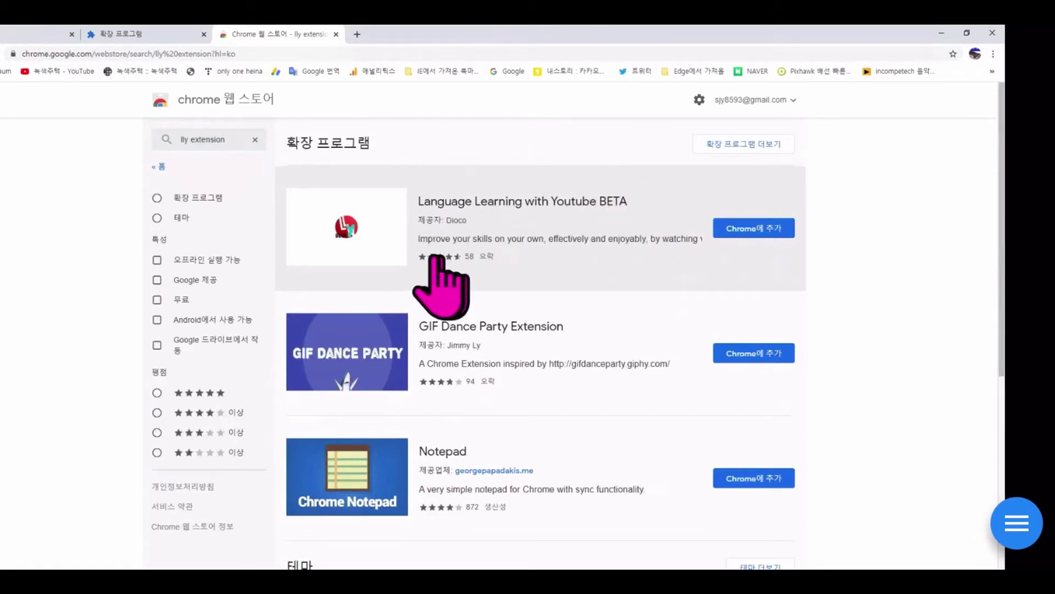
Add Language Learning with Youtube BETA to Chrome and confirm the extension install.
left_click(754, 229)
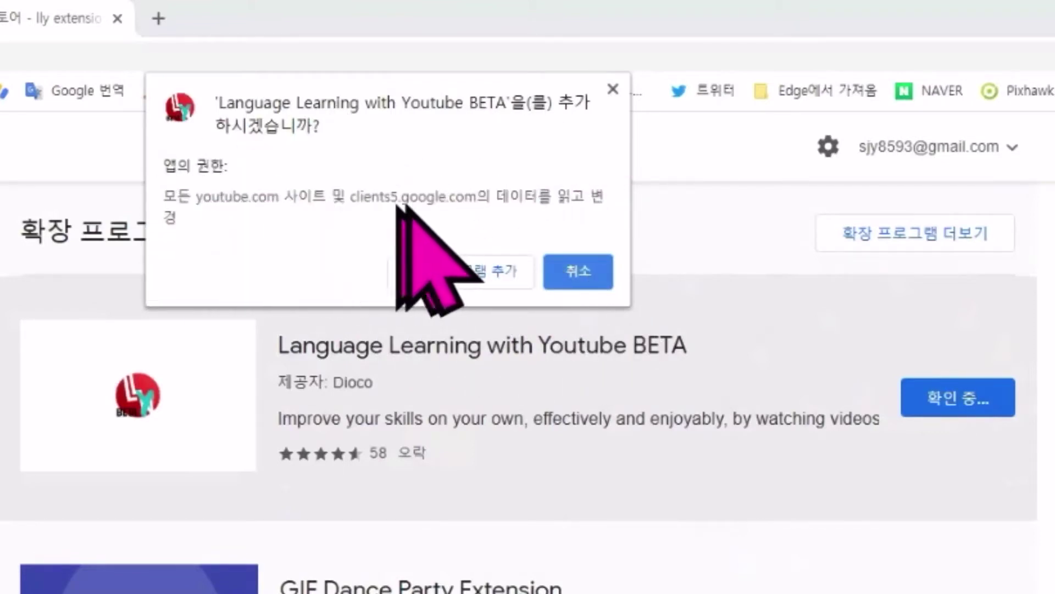
left_click(466, 271)
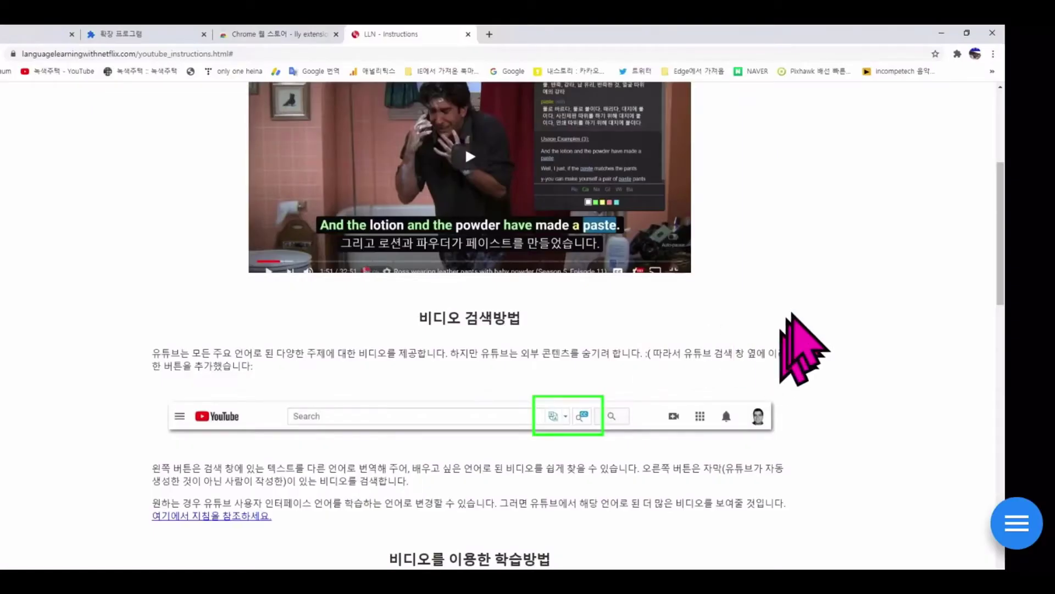
Scroll through the LLY guide's video, keyboard shortcut and LLY Settings sections.
scroll(528, 324, "down", 5)
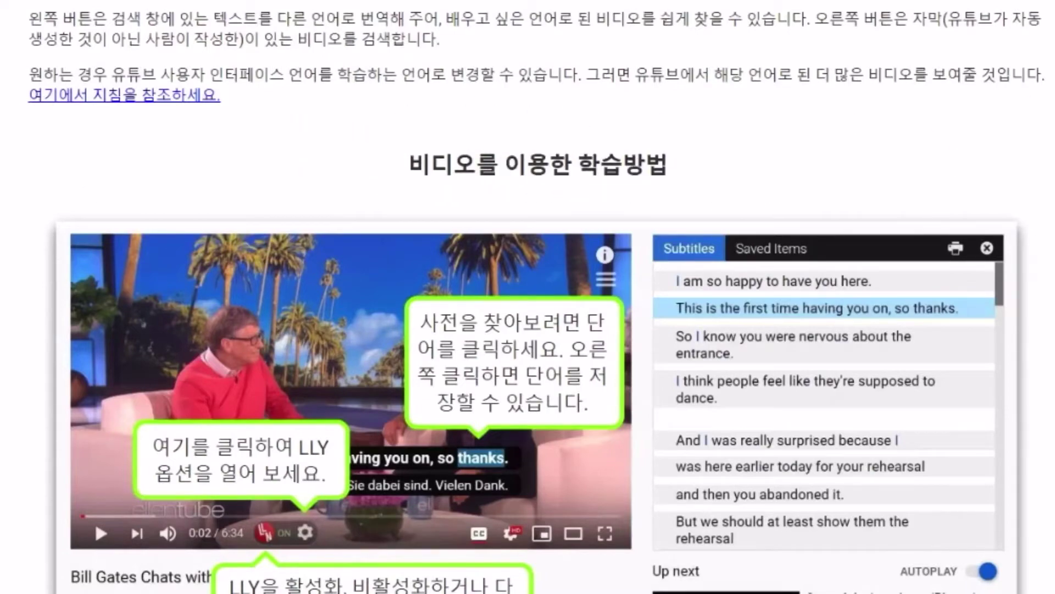
scroll(527, 296, "down", 7)
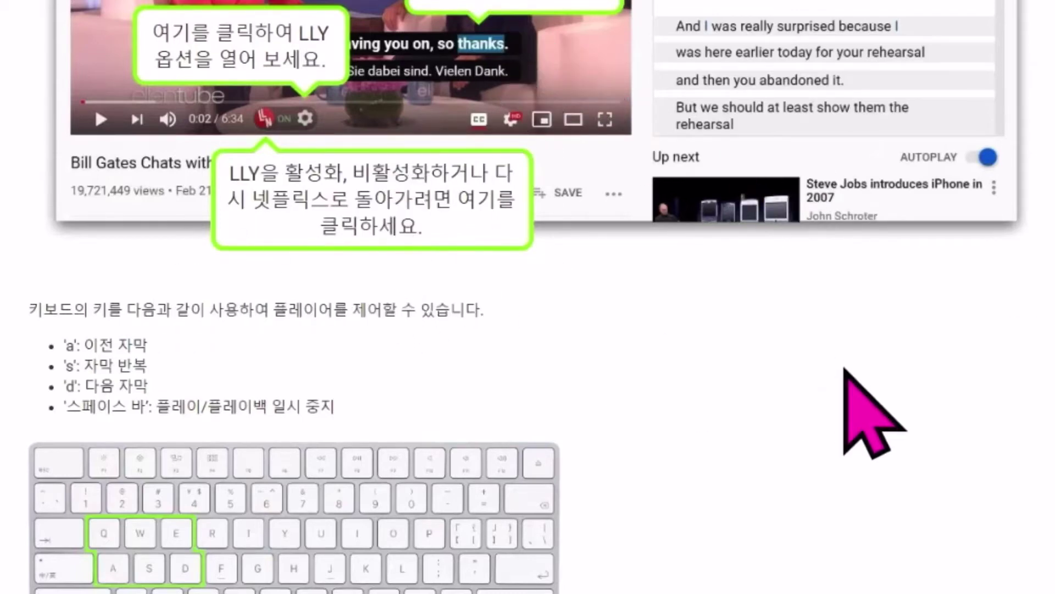
scroll(528, 296, "down", 7)
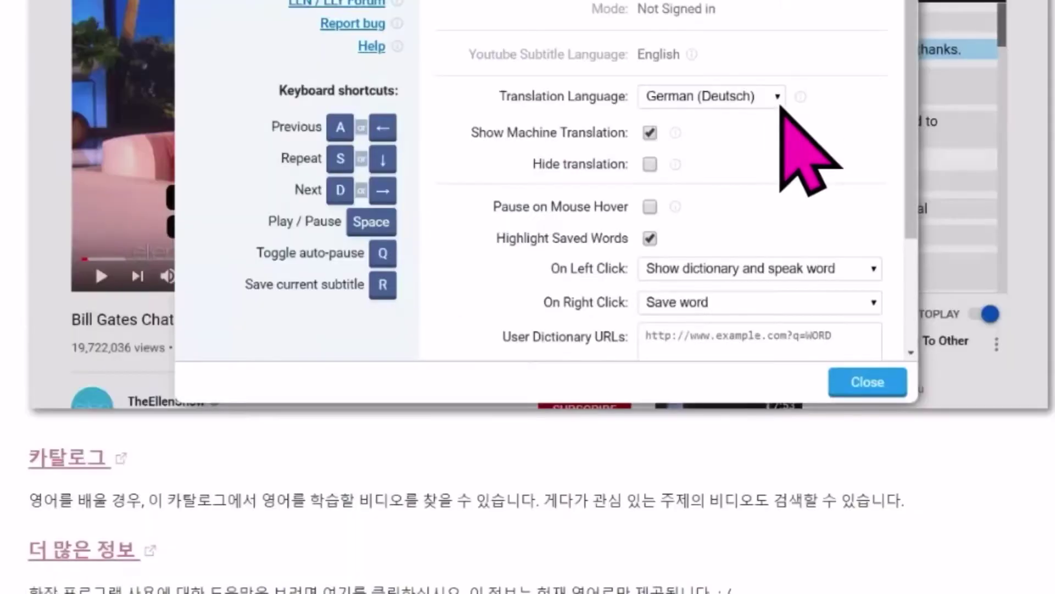
scroll(528, 297, "down", 7)
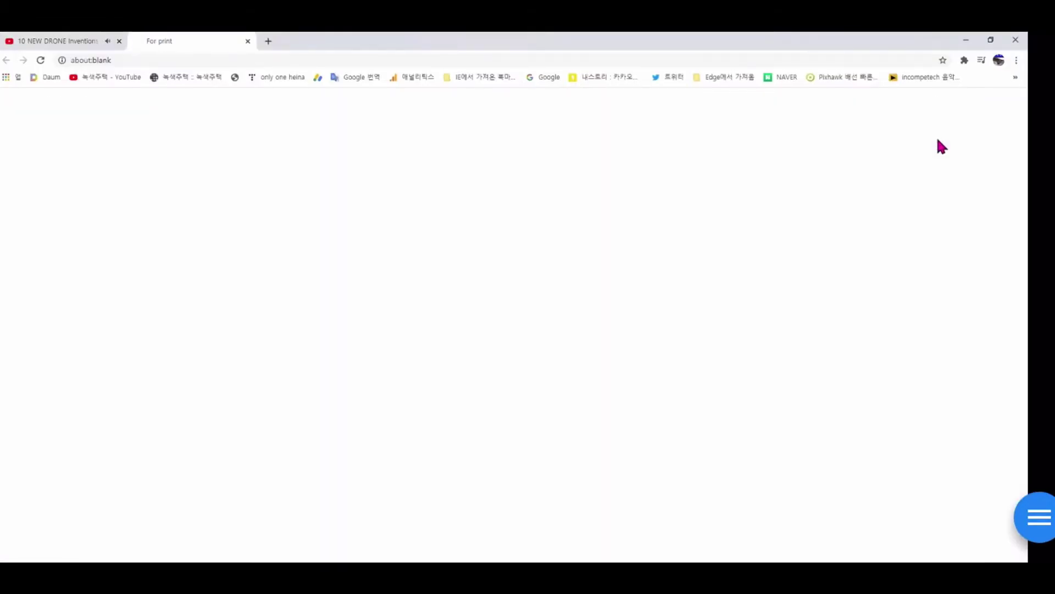
Close the For print tab and enable English auto-generated subtitles on the drone video.
left_click(248, 41)
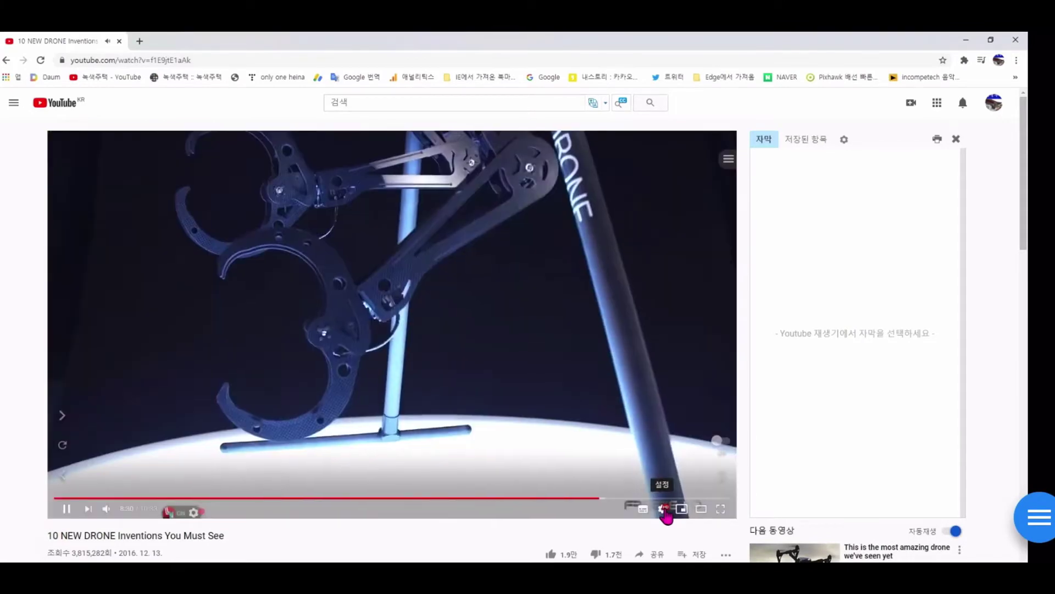
left_click(664, 510)
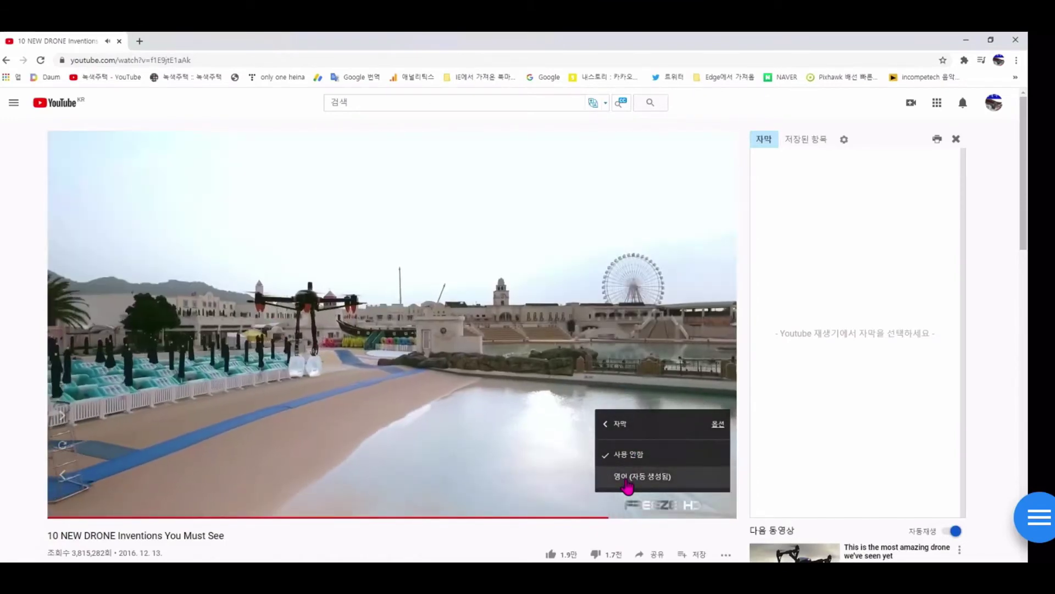
left_click(627, 477)
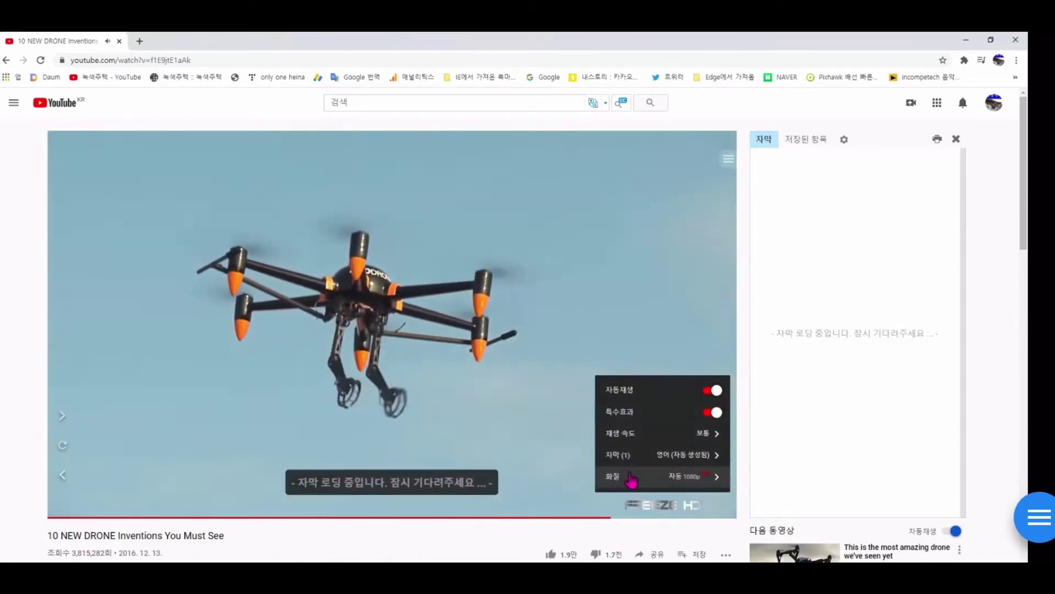
left_click(631, 462)
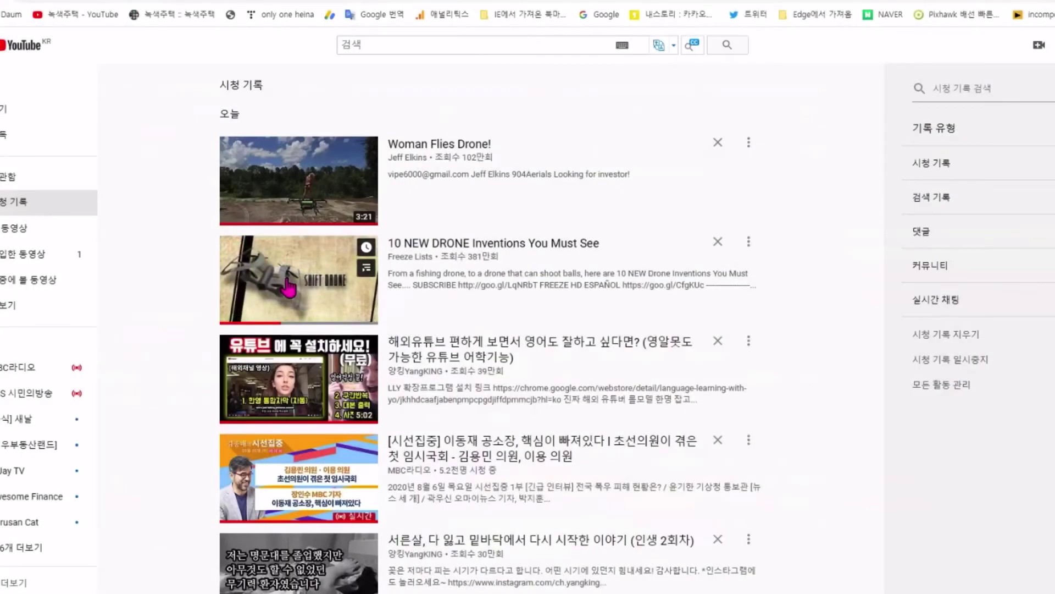
Open '10 NEW DRONE Inventions You Must See' and turn on English auto-generated subtitles.
left_click(287, 284)
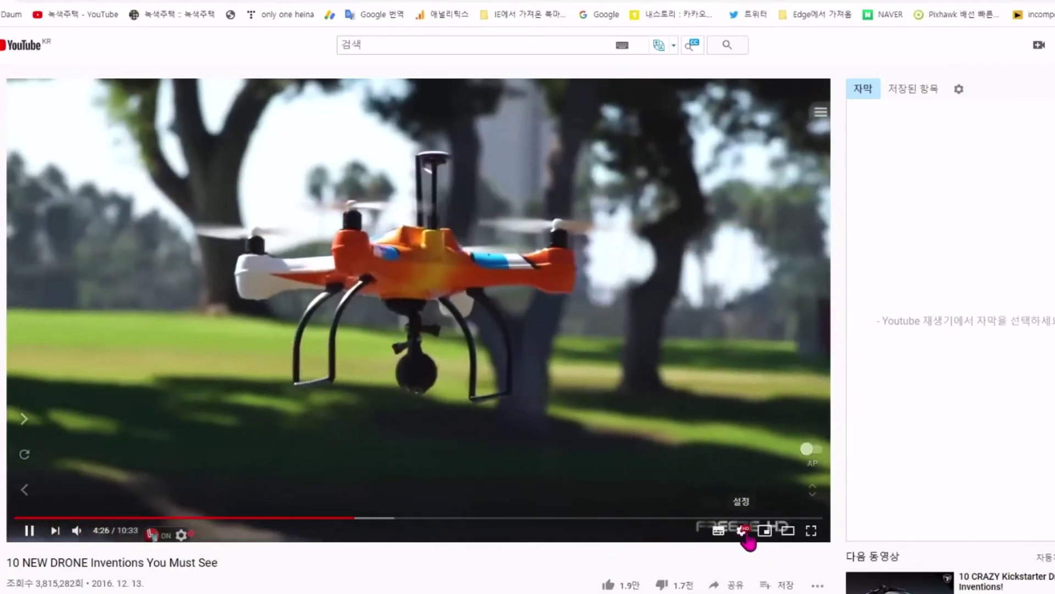
left_click(744, 531)
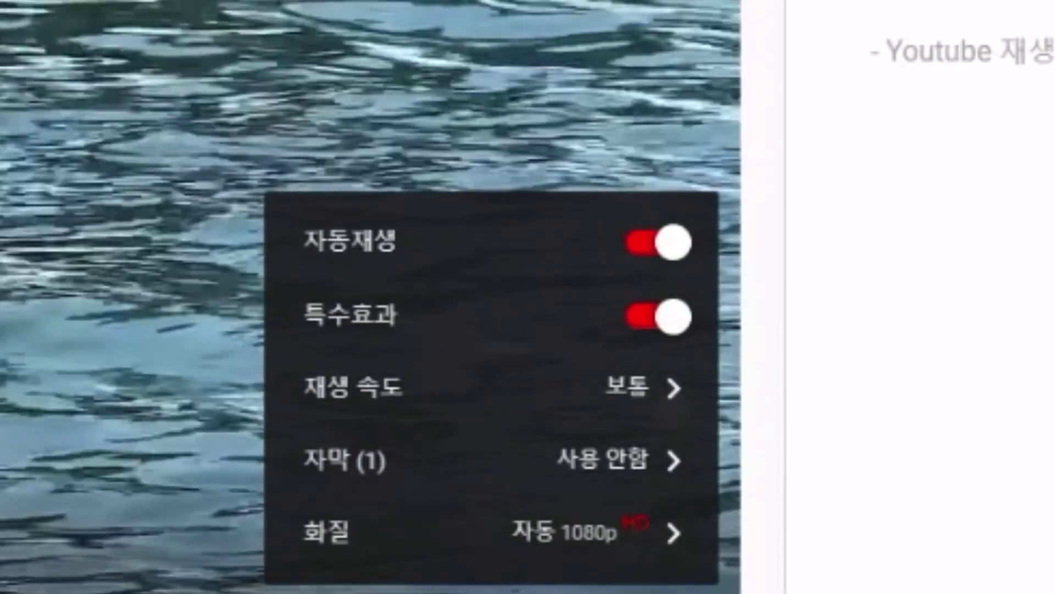
left_click(616, 464)
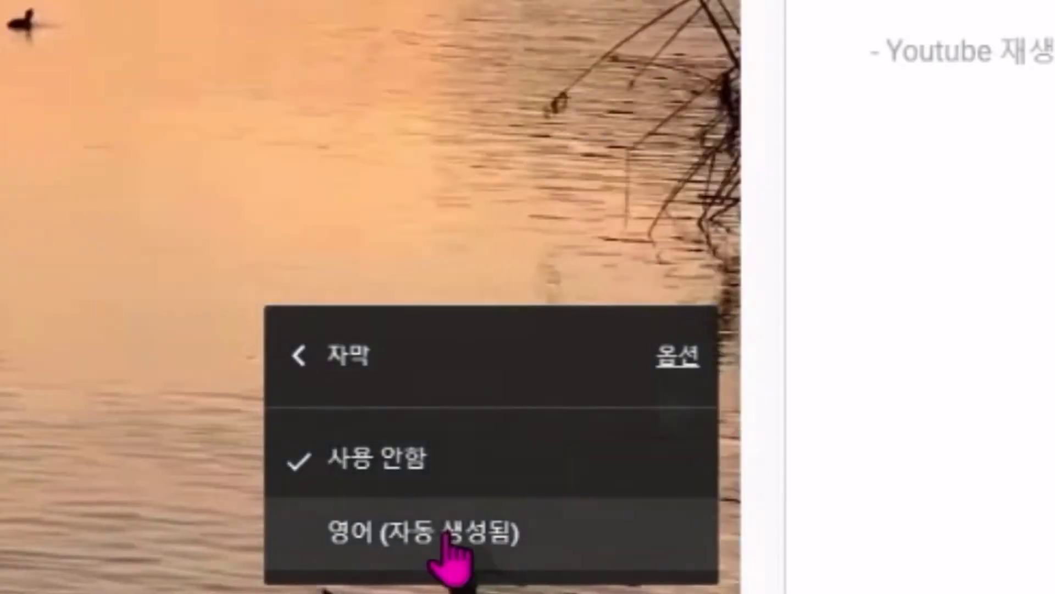
left_click(446, 536)
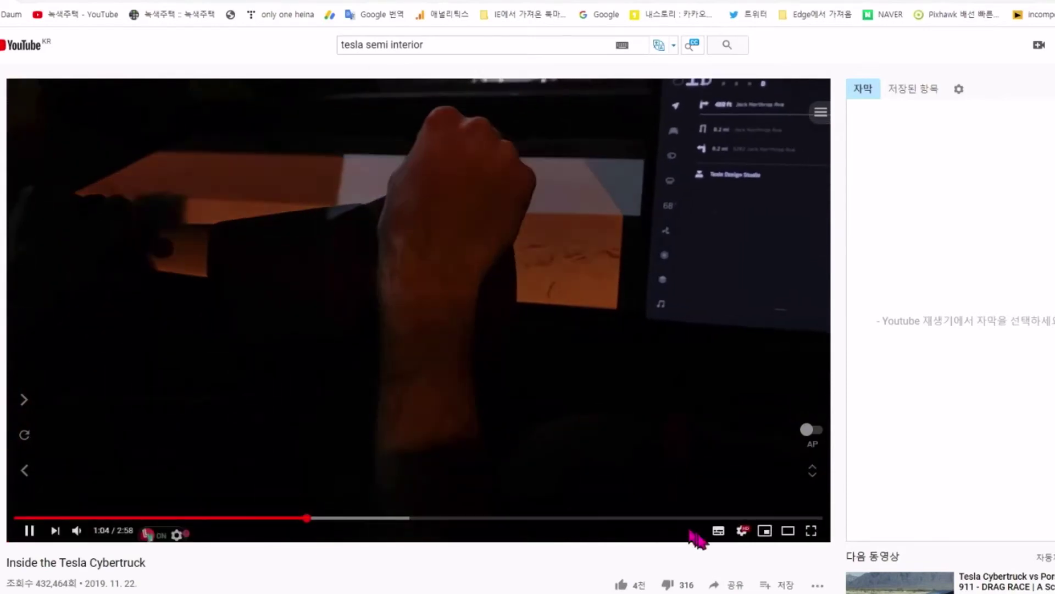
Turn on English auto-generated captions for the Inside the Tesla Cybertruck video.
left_click(742, 531)
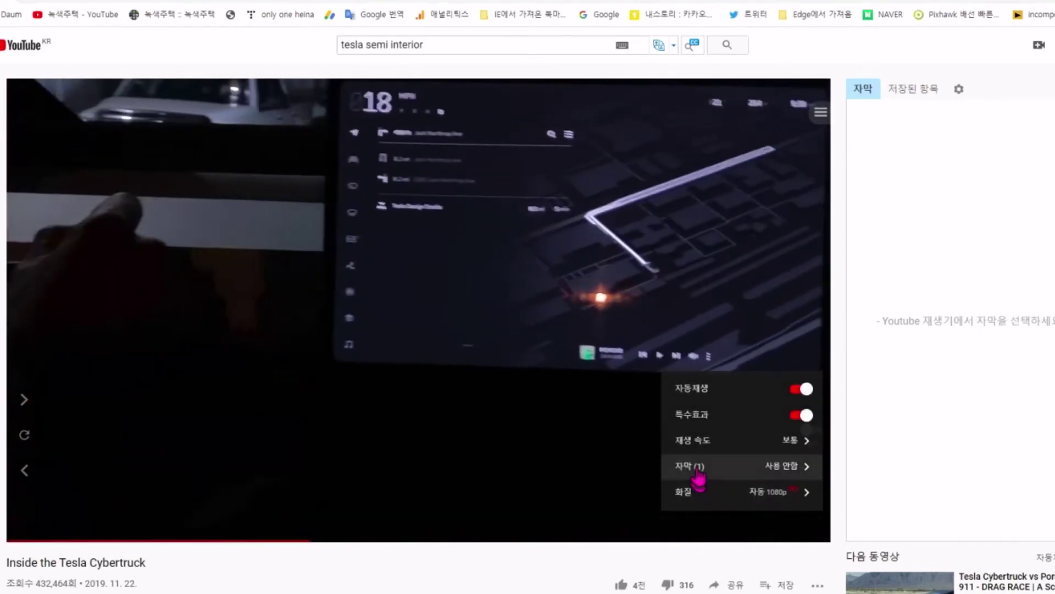
left_click(697, 468)
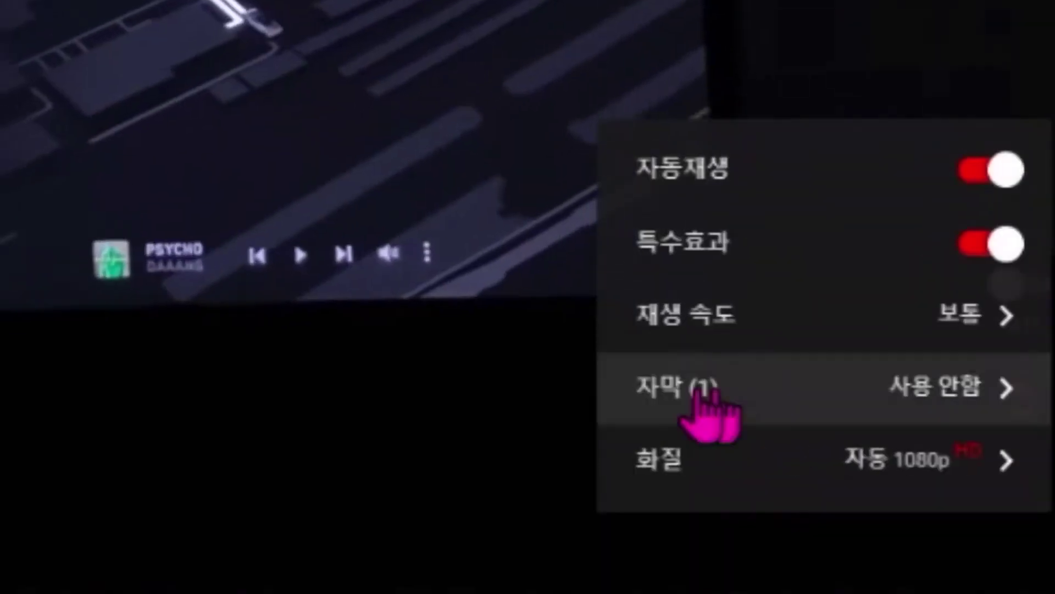
left_click(701, 471)
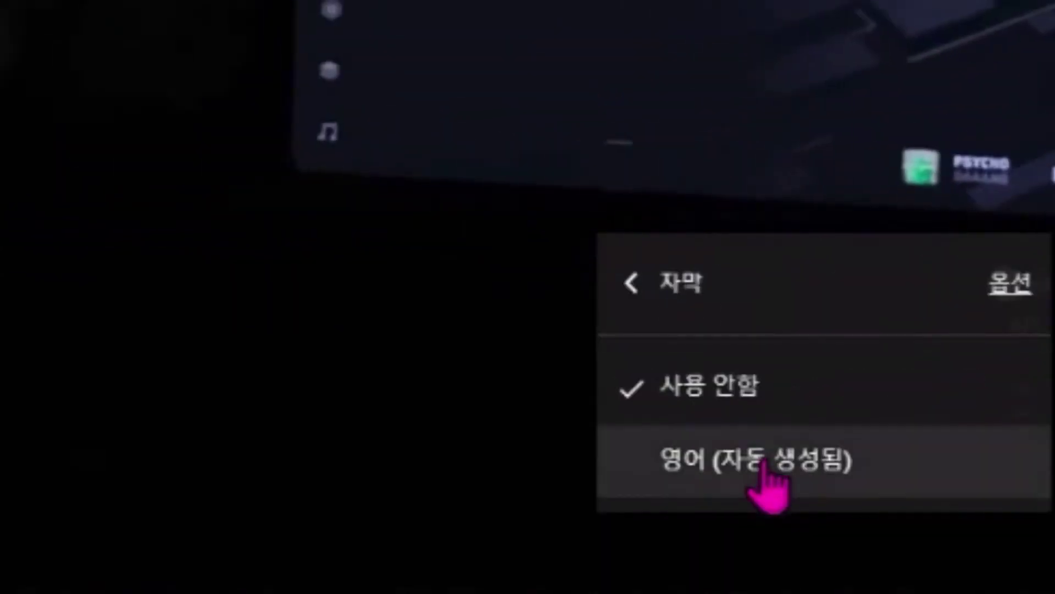
left_click(766, 465)
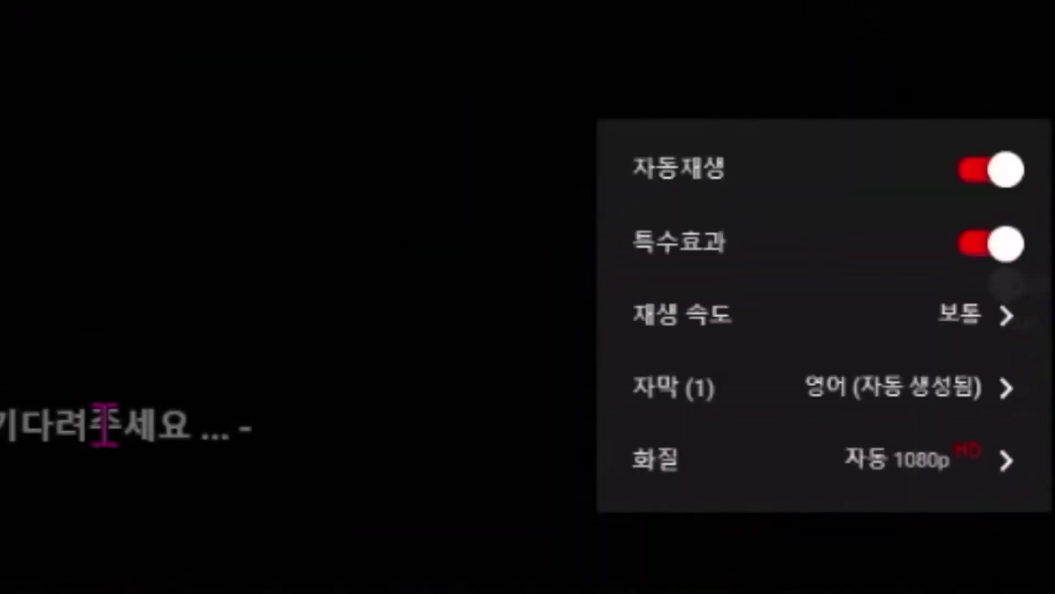
left_click(286, 494)
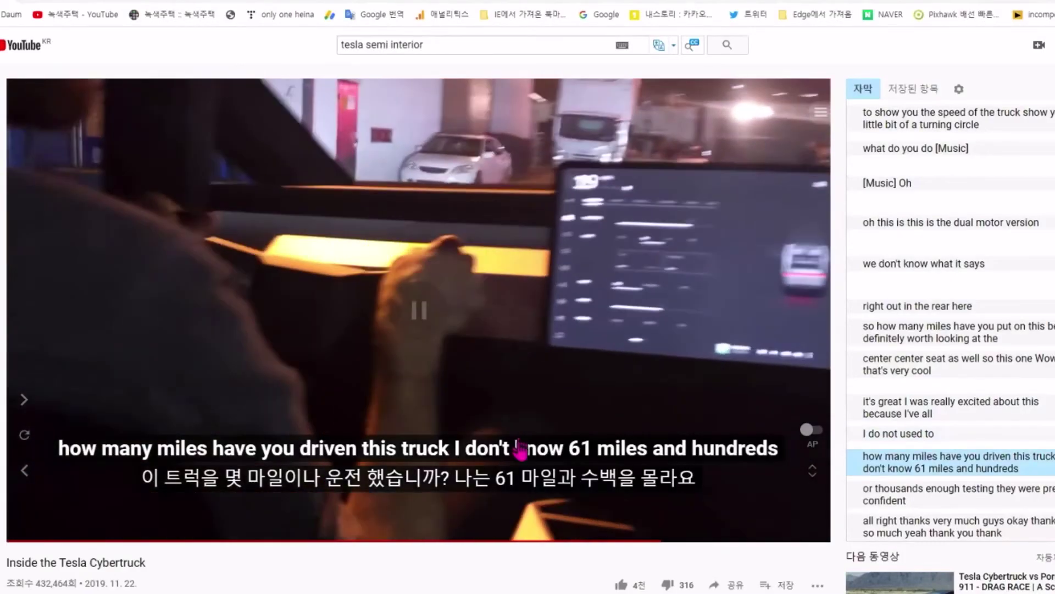
Look up hundreds and thousands in the dual subtitles with LLY dictionary popups.
double_click(735, 448)
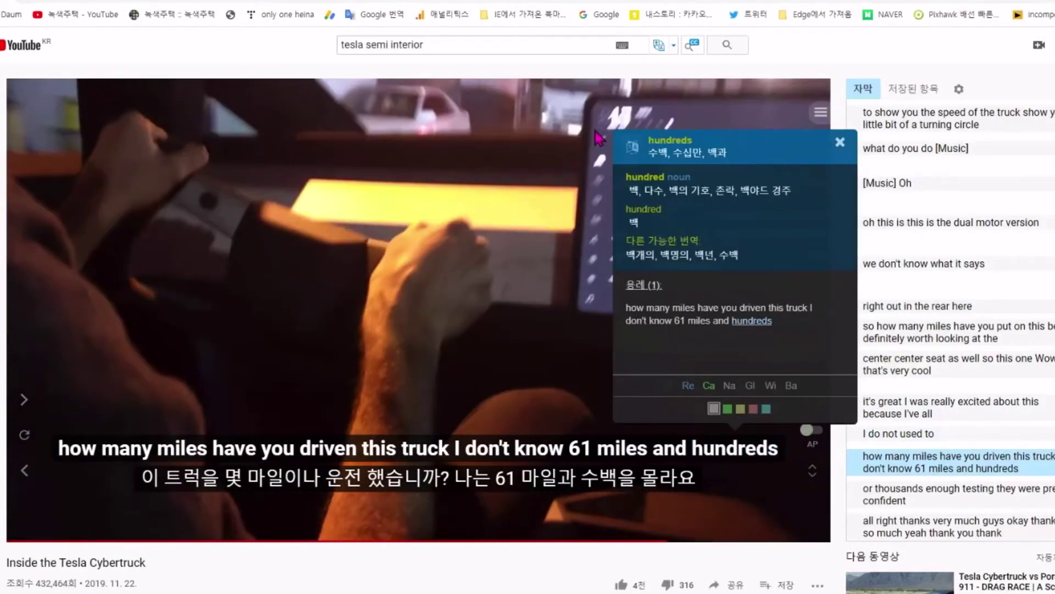
double_click(92, 456)
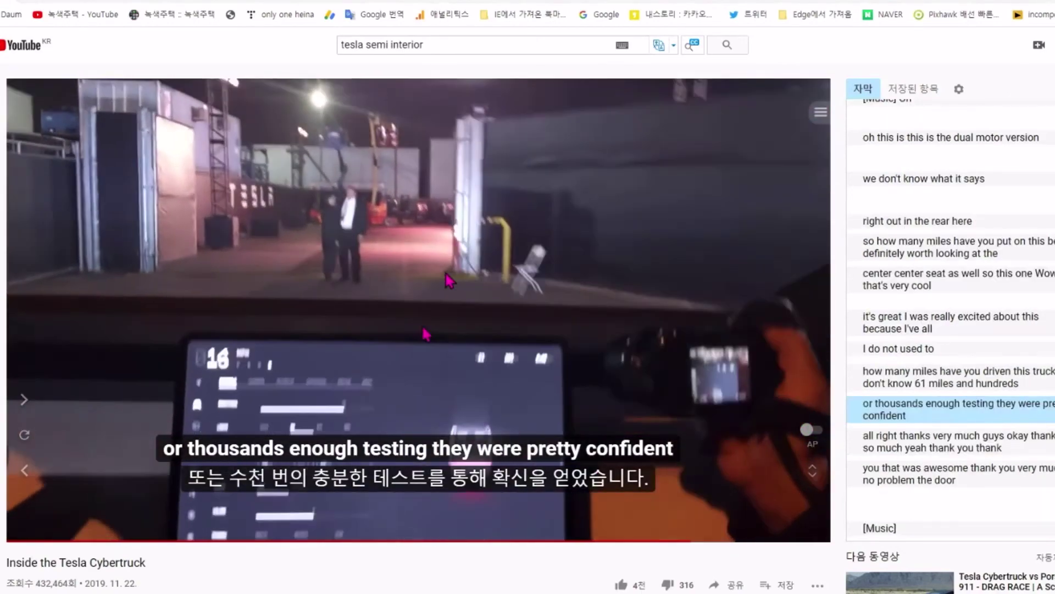
mouse_move(221, 468)
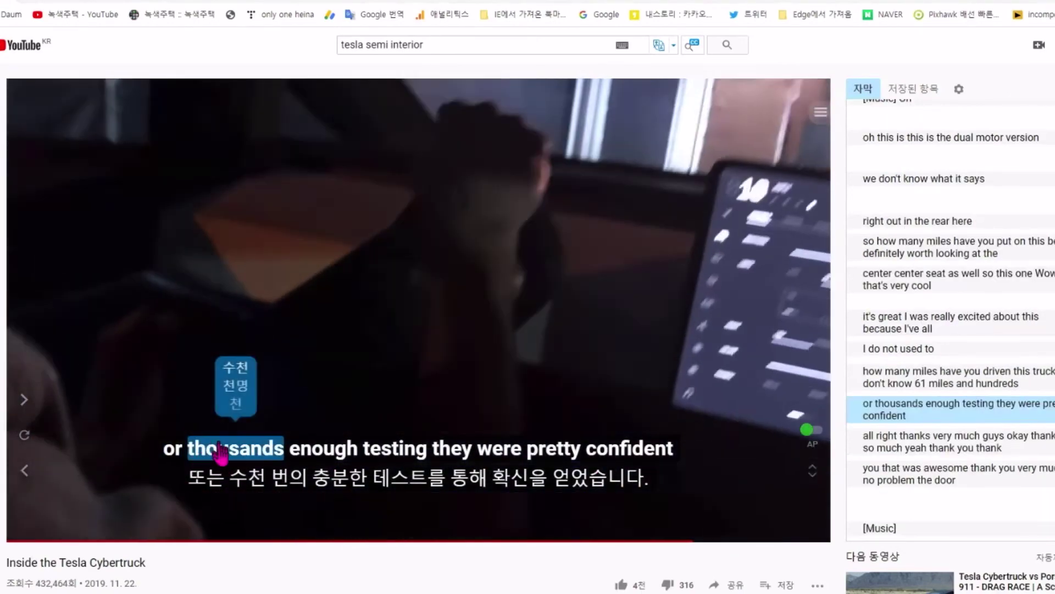
left_click(223, 452)
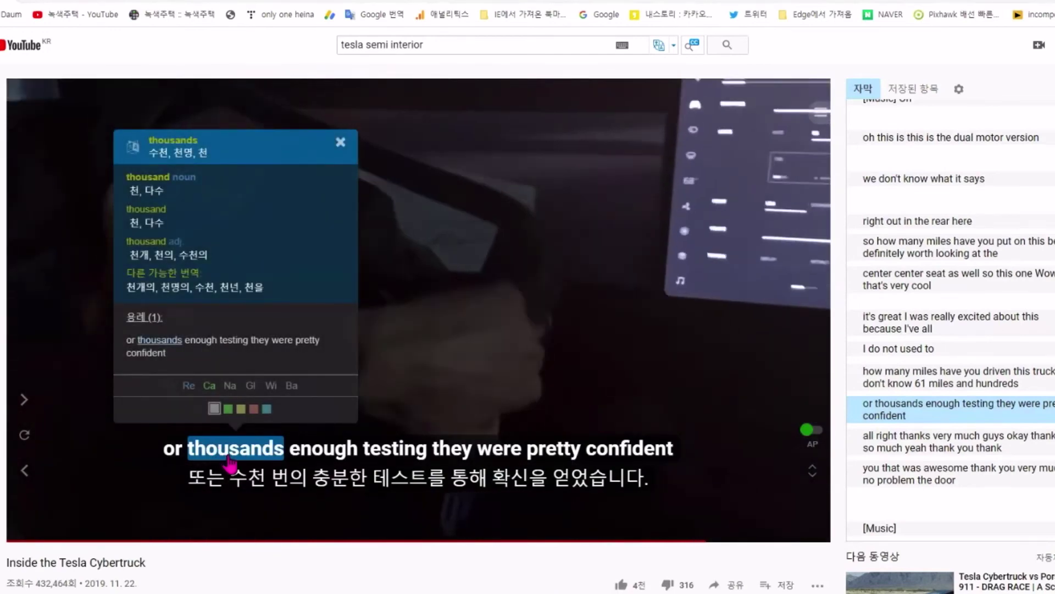
Look up testing, pretty and confident in the subtitles, then resume the video.
left_click(394, 454)
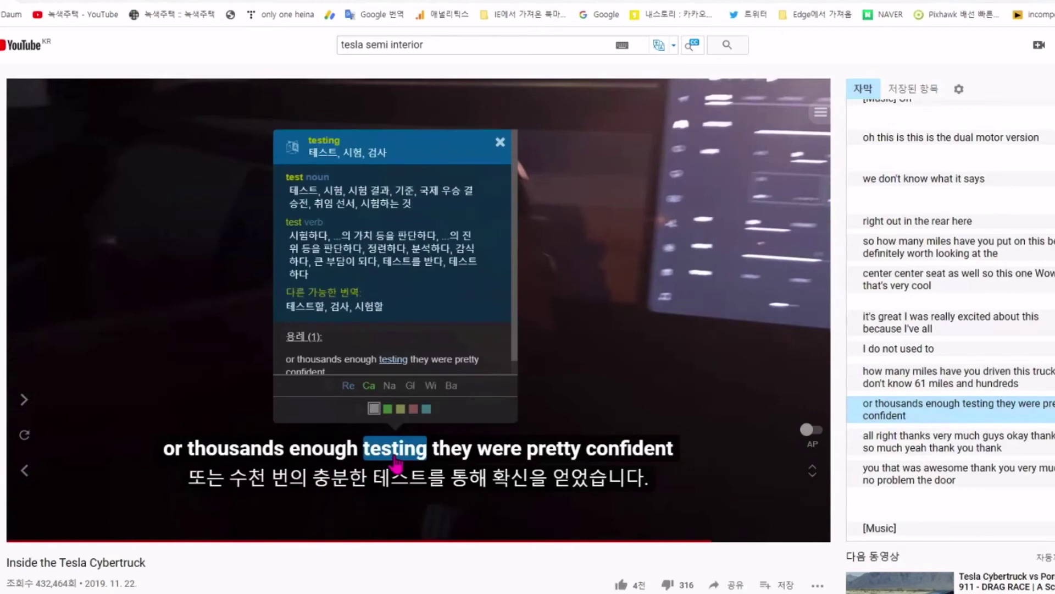
left_click(562, 452)
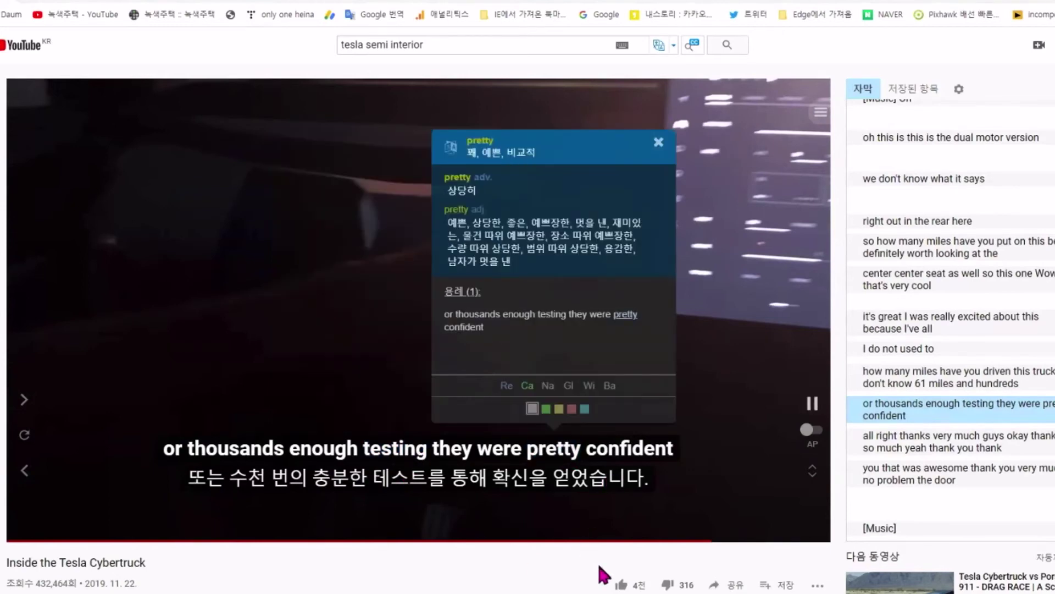
left_click(642, 473)
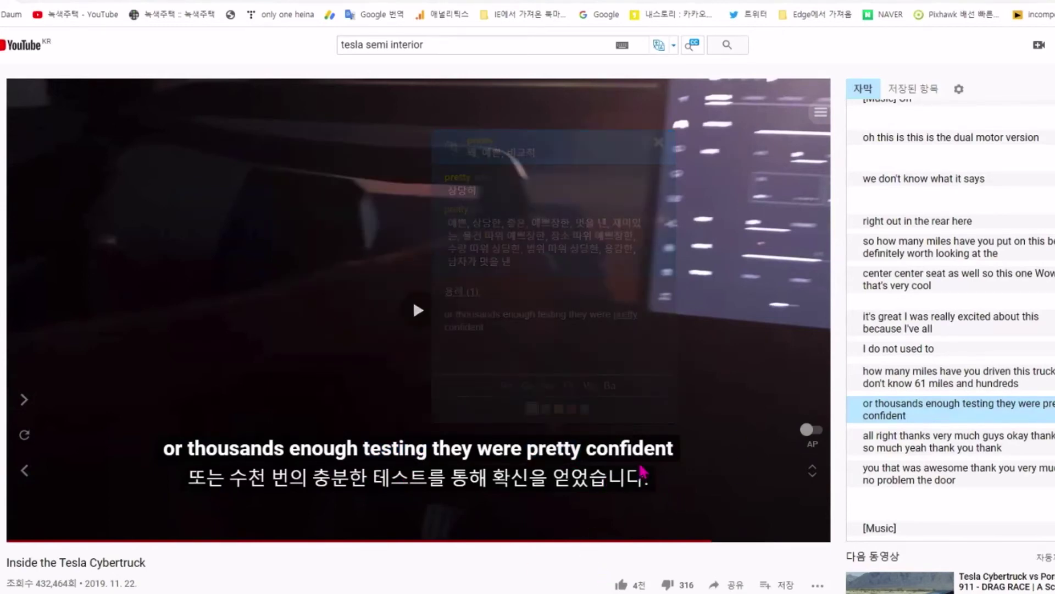
left_click(641, 456)
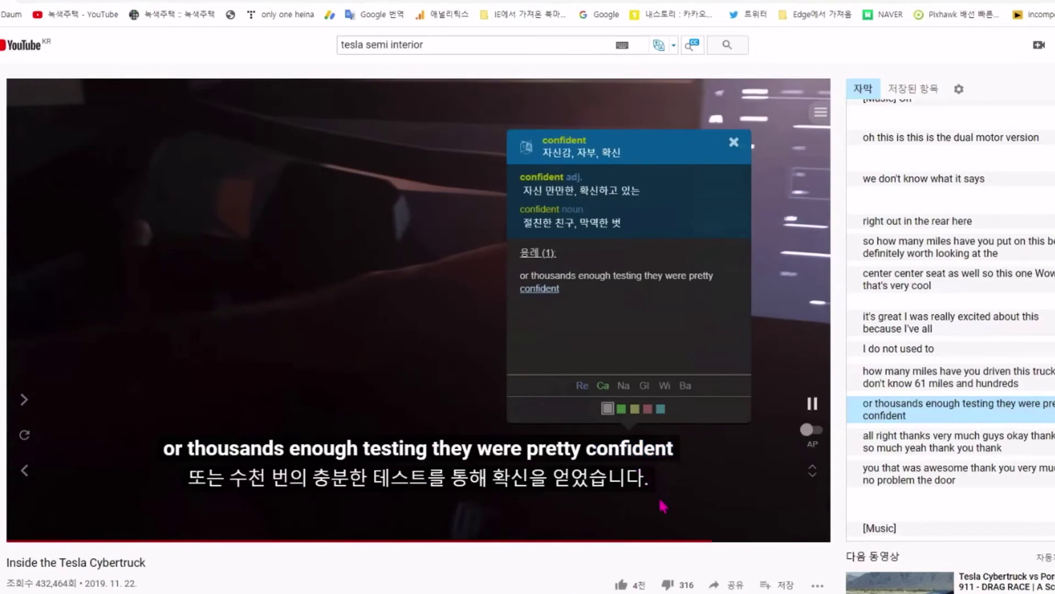
left_click(652, 459)
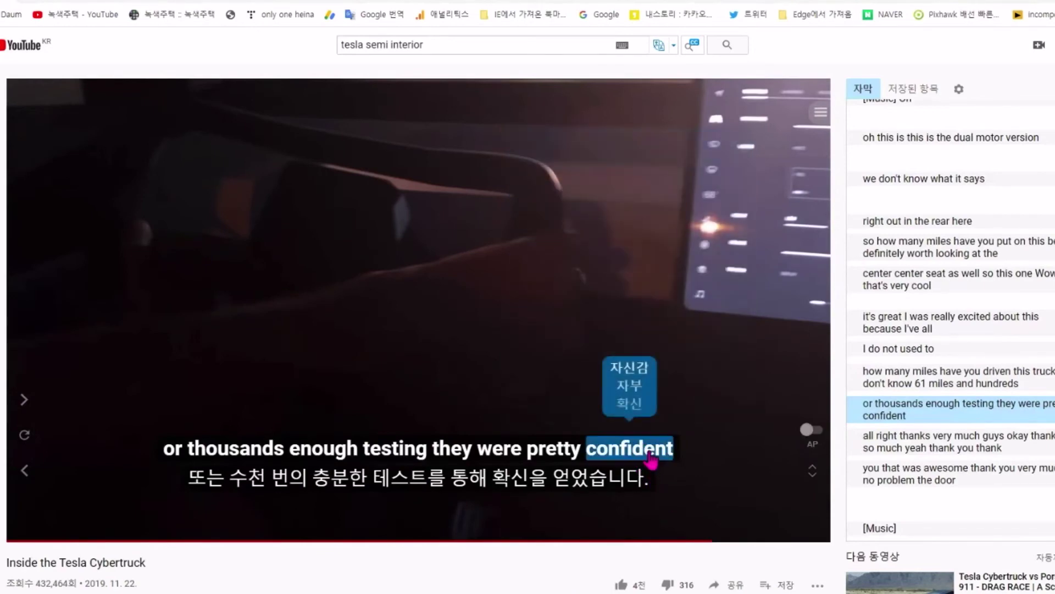
left_click(651, 459)
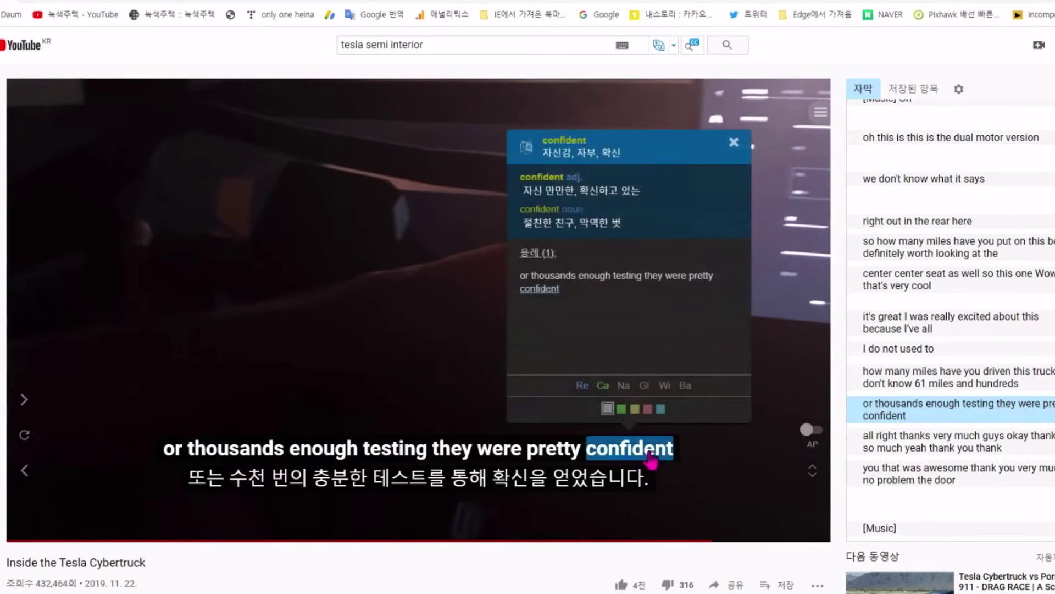
left_click(652, 459)
left_click(652, 459)
left_click(290, 306)
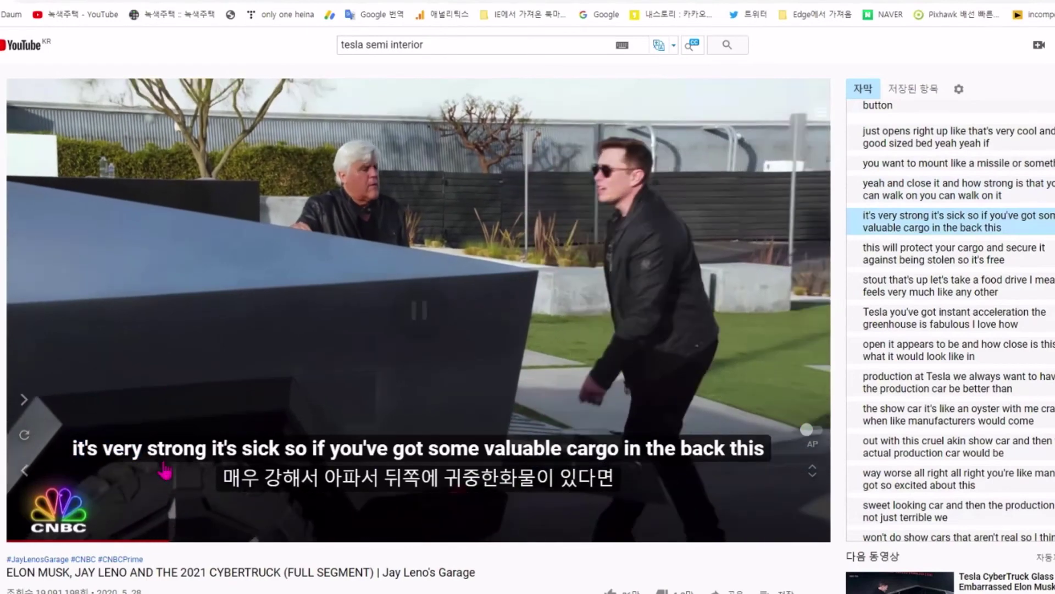
Look up strong and valuable in the subtitles, then resume playback.
left_click(175, 448)
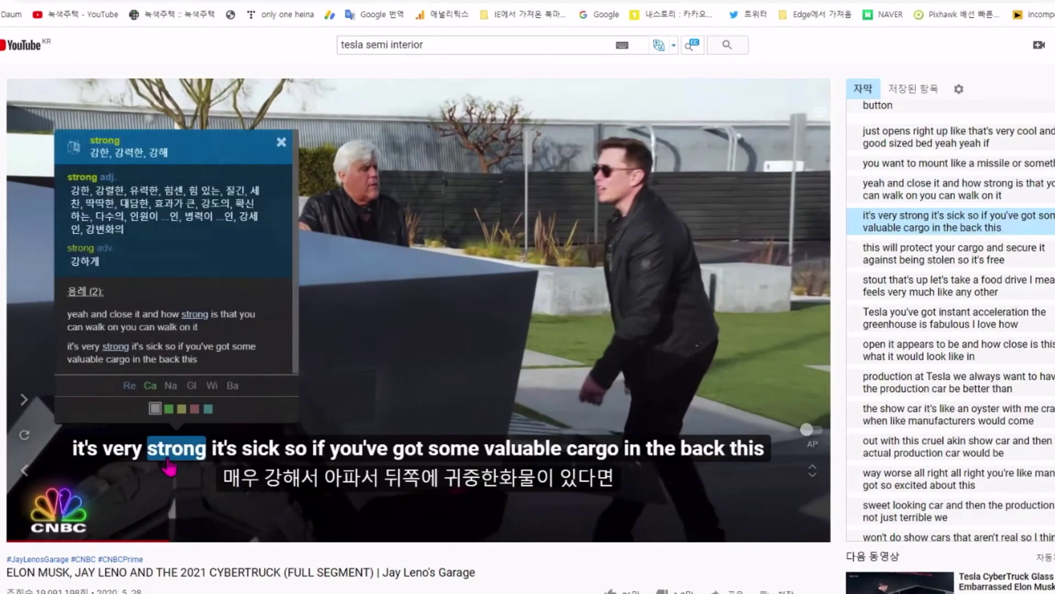
left_click(517, 458)
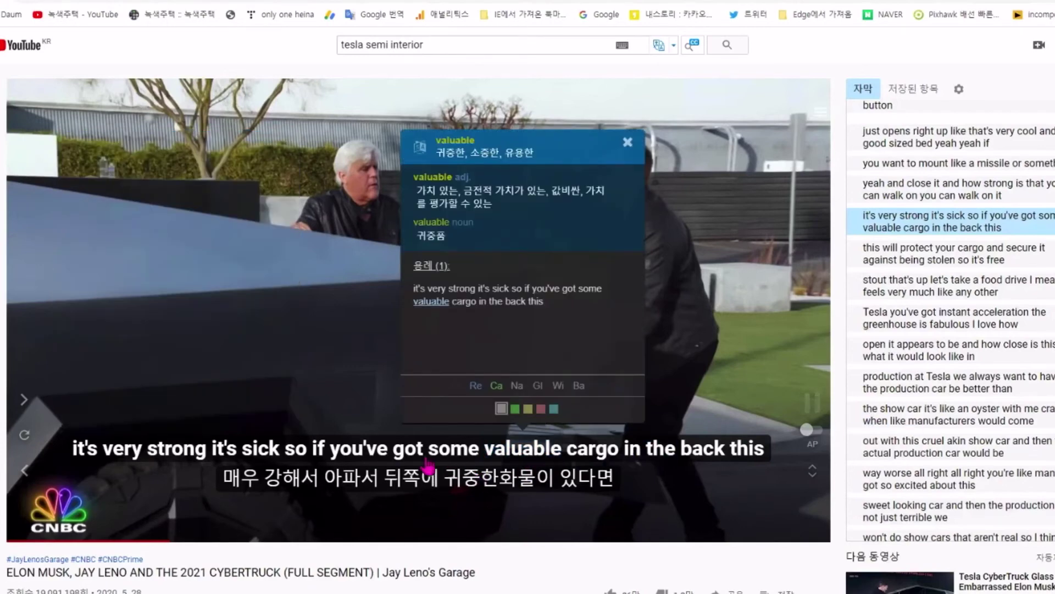
left_click(244, 326)
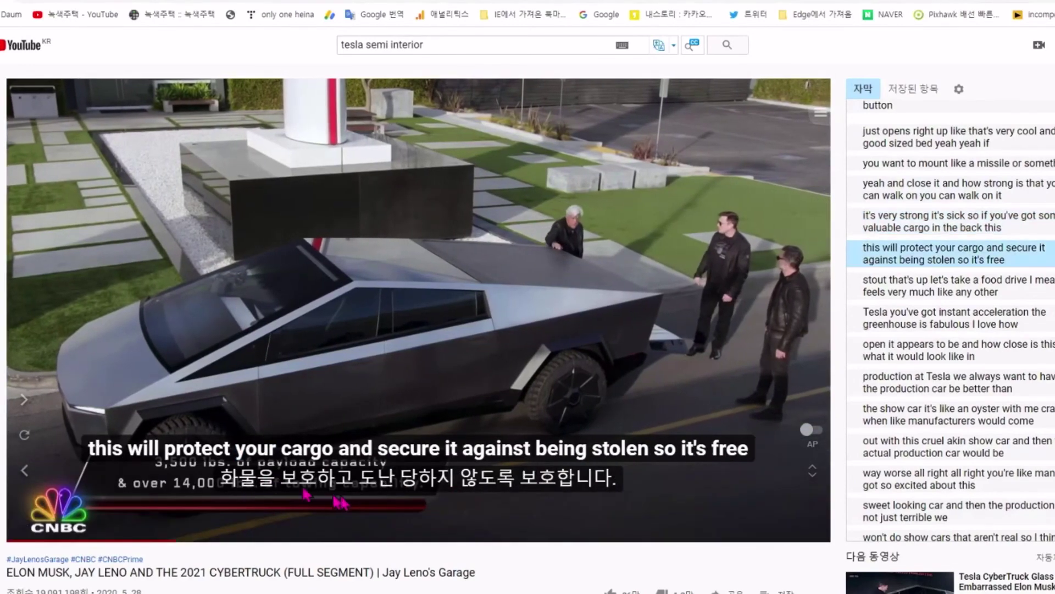
Look up protect, cargo, secure and against, then dismiss the last definition.
left_click(496, 448)
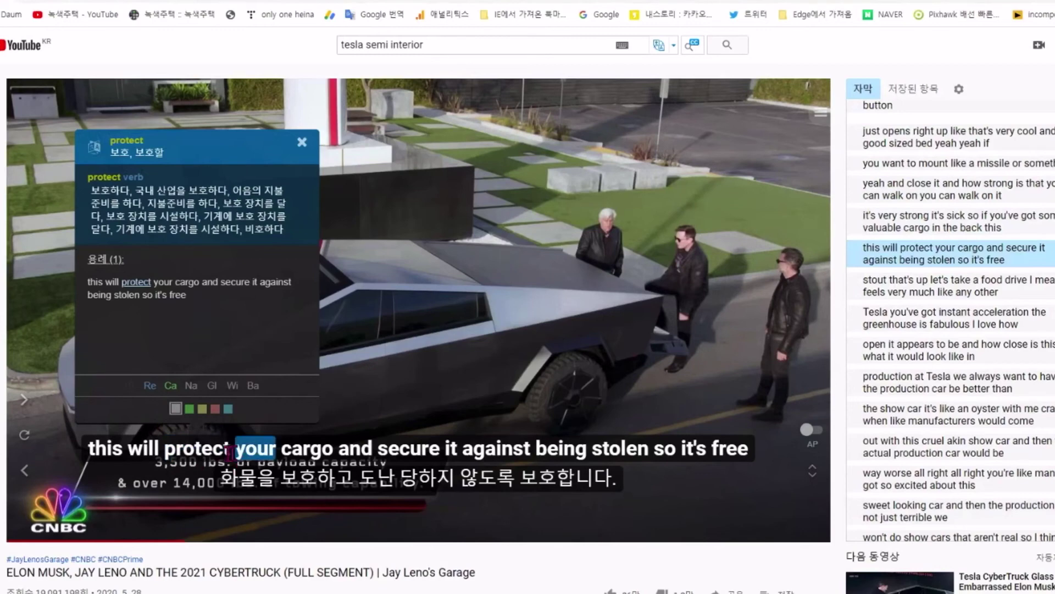
mouse_move(209, 461)
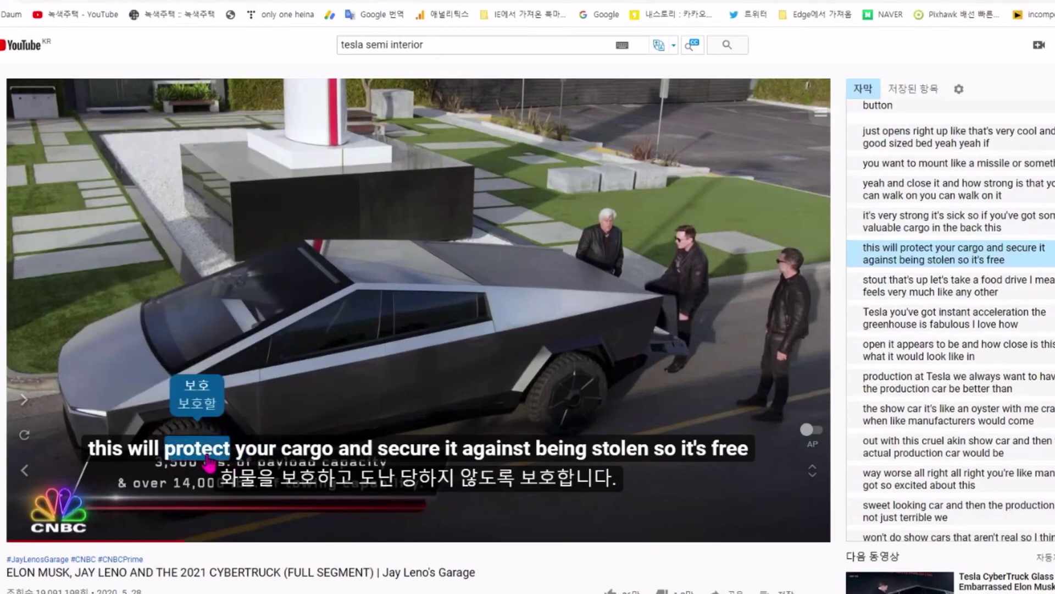
left_click(209, 461)
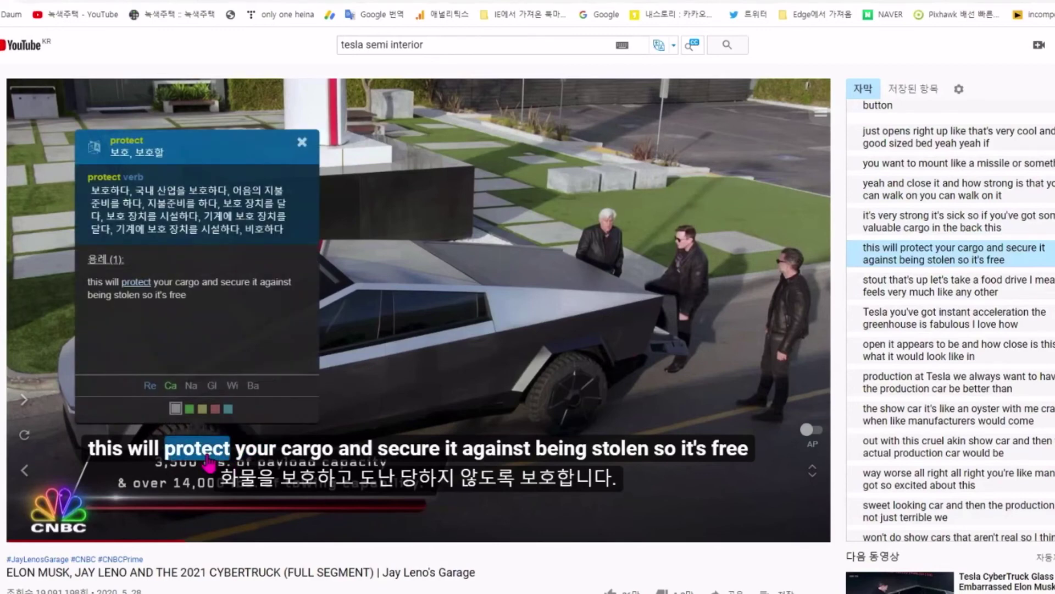
left_click(296, 462)
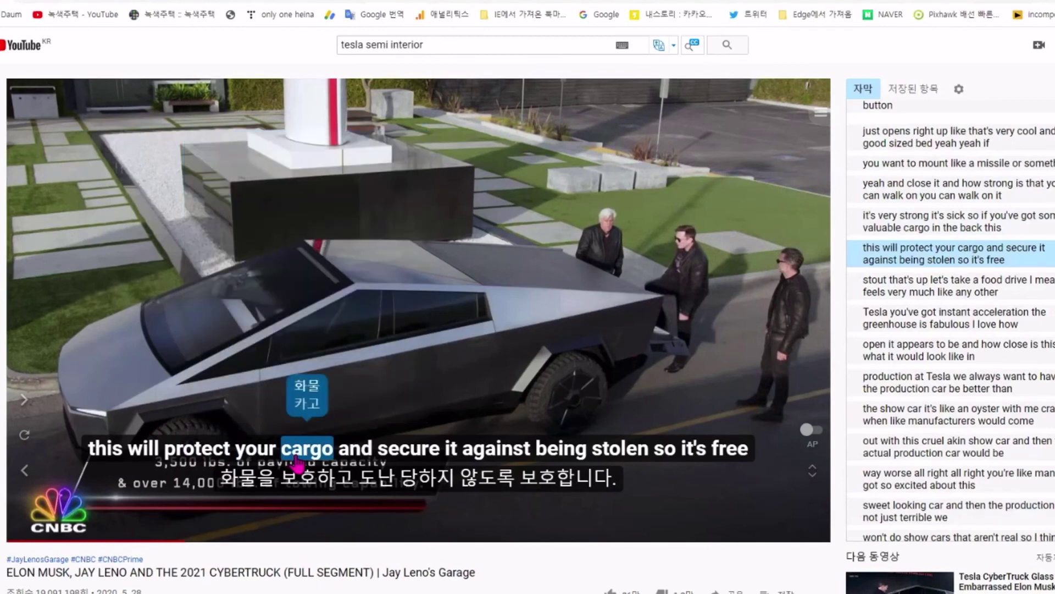
left_click(426, 456)
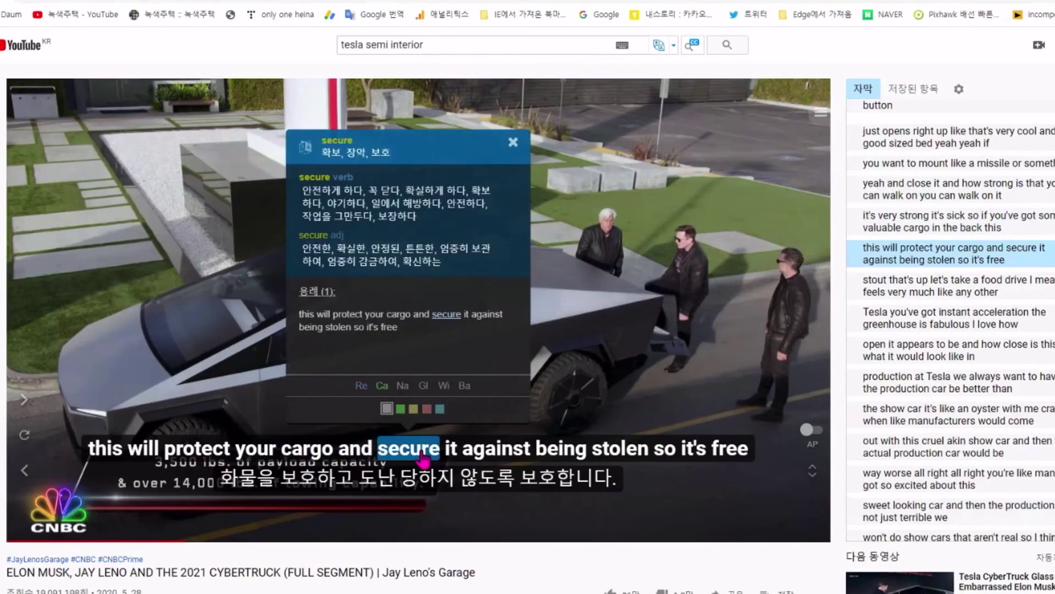
left_click(494, 450)
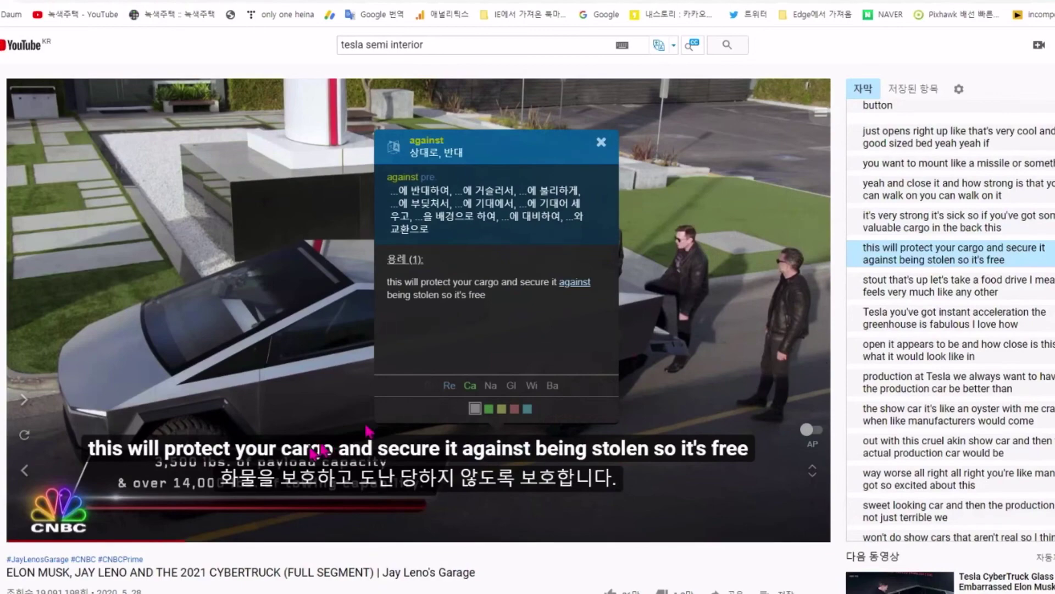
left_click(130, 272)
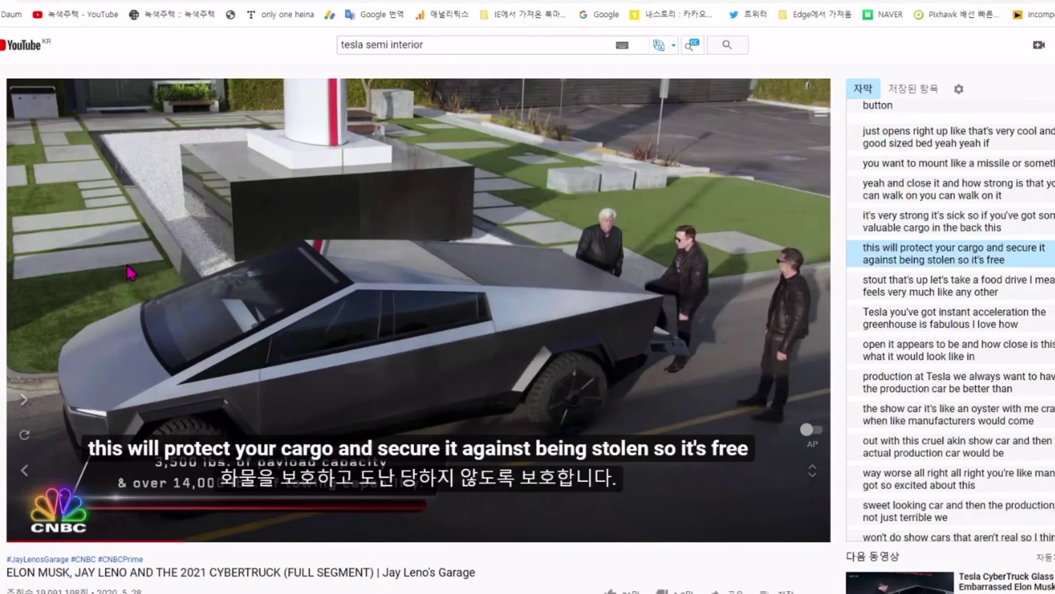